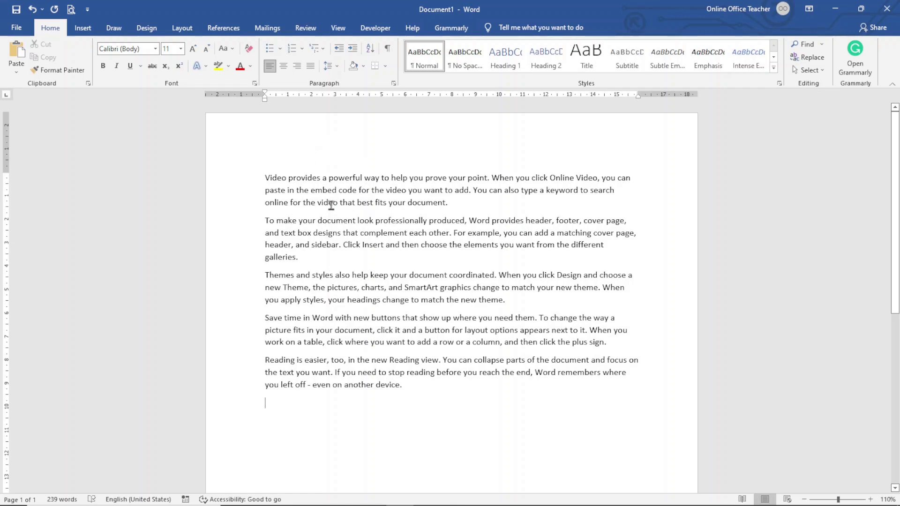
Give the first paragraph a dropped capital V spanning three lines
left_click(391, 189)
left_click(87, 32)
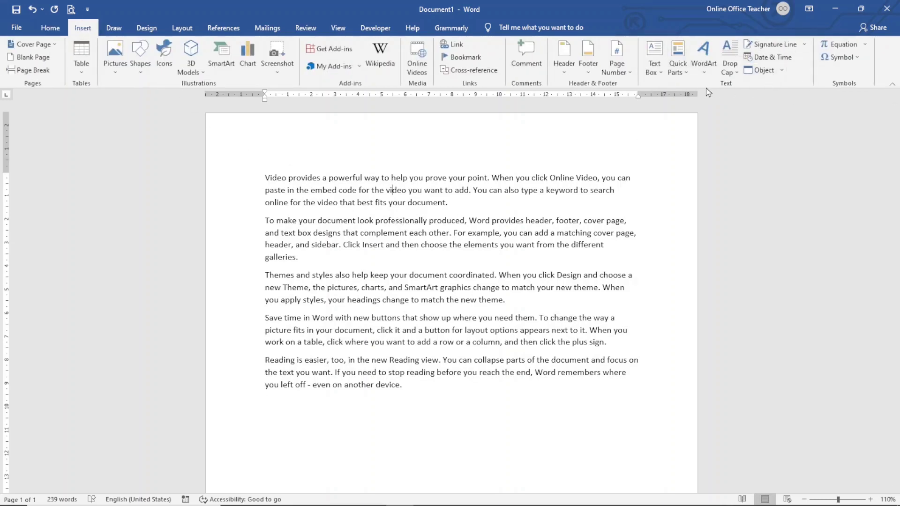
left_click(731, 65)
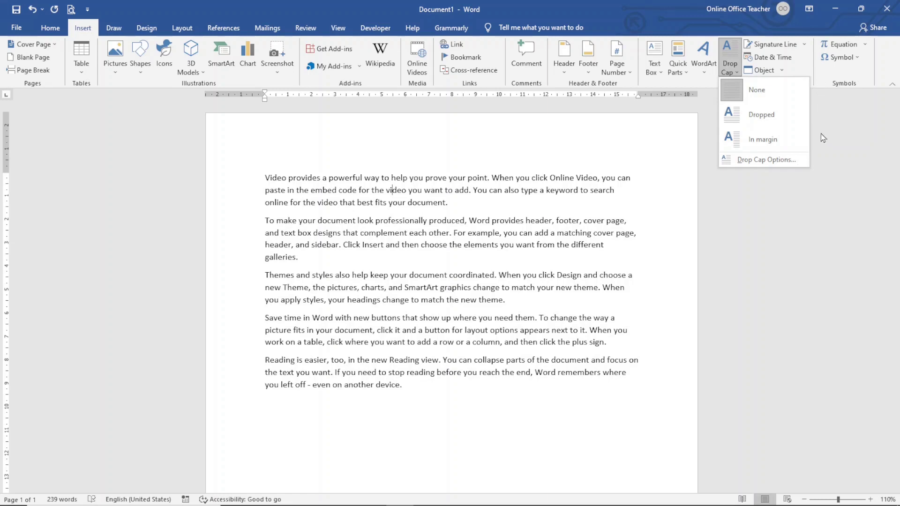
left_click(771, 121)
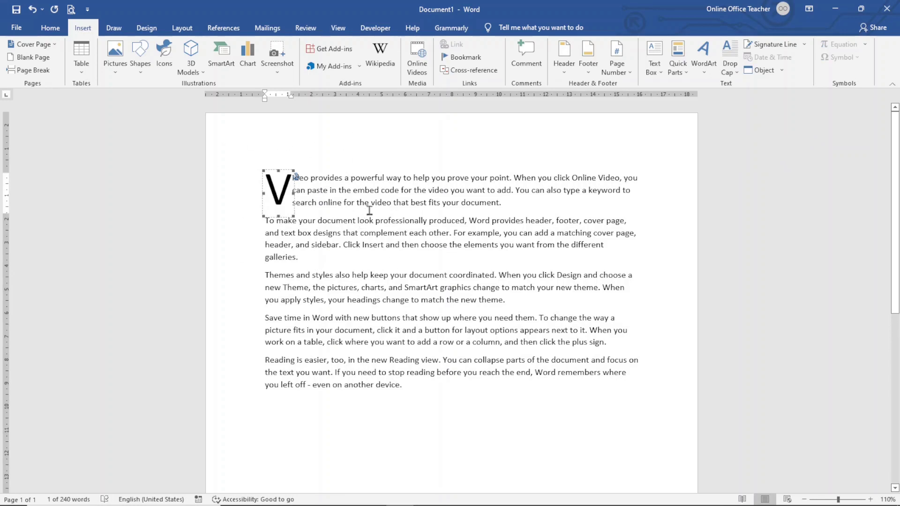
left_click(385, 203)
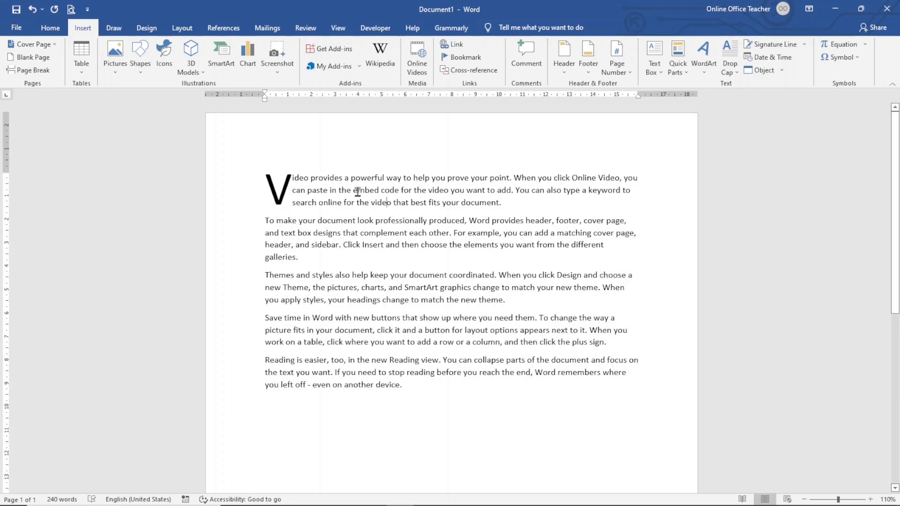
left_click(734, 70)
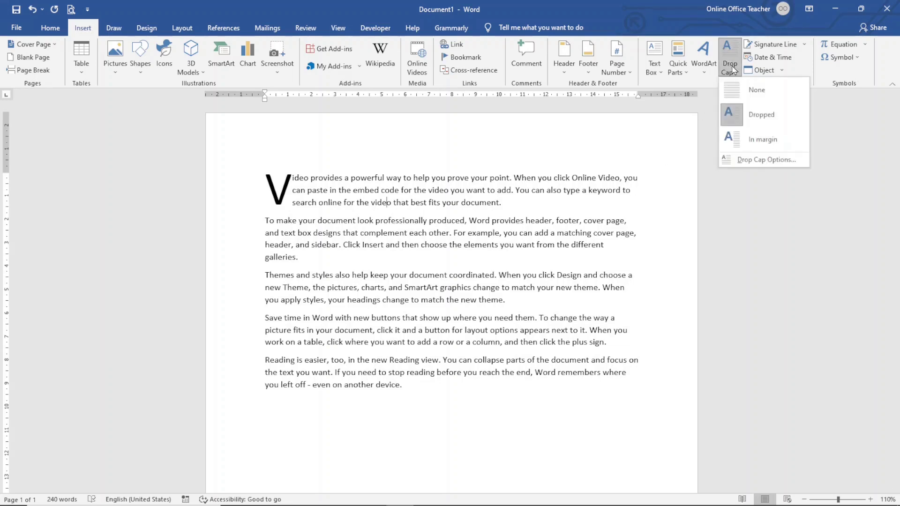
Set the V drop cap's lines to drop to 7 in Drop Cap Options
left_click(753, 161)
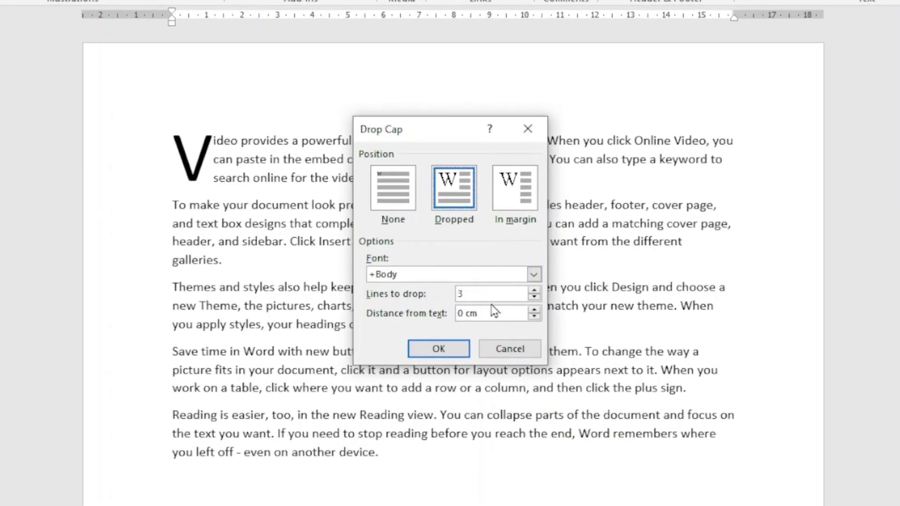
left_click(534, 291)
left_click(434, 347)
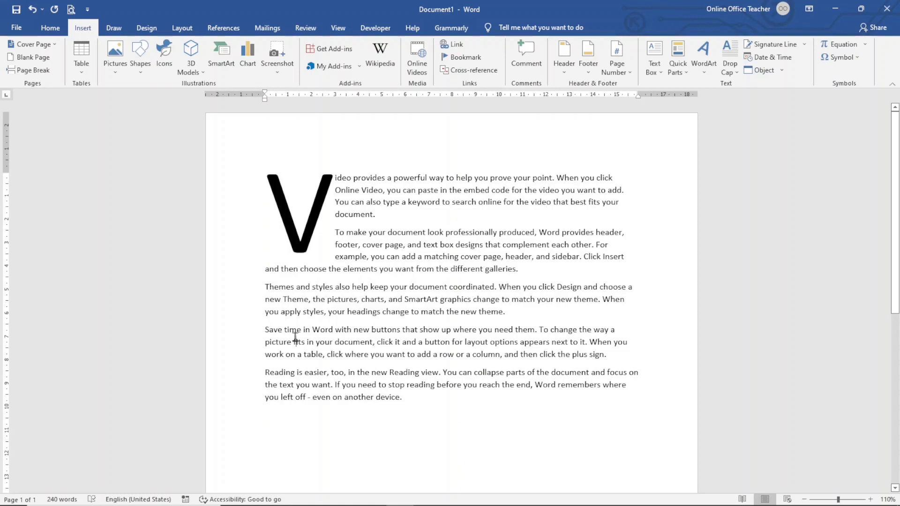
Add an In margin drop cap S to the fourth paragraph
left_click(733, 64)
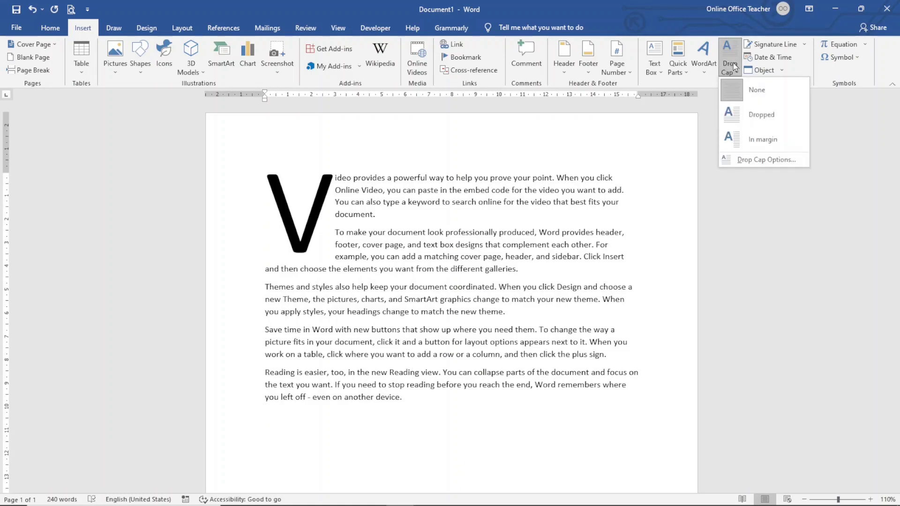
left_click(761, 114)
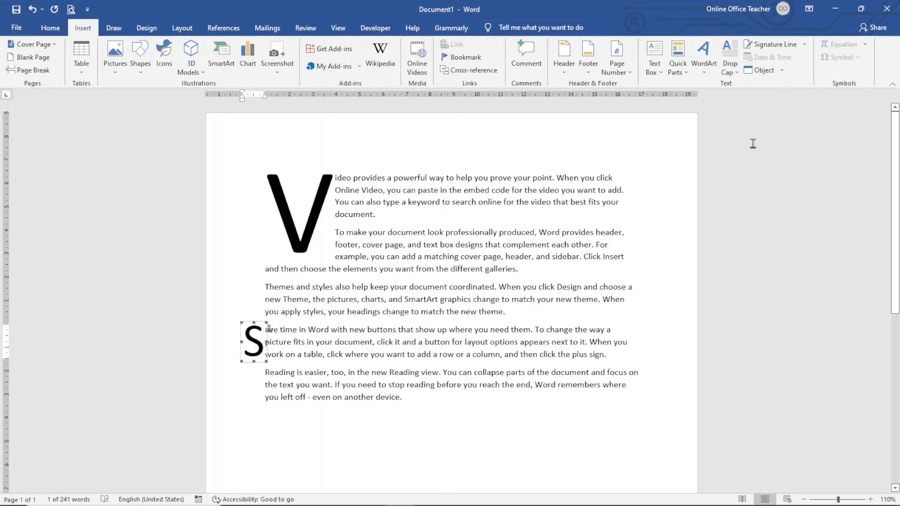
left_click(416, 353)
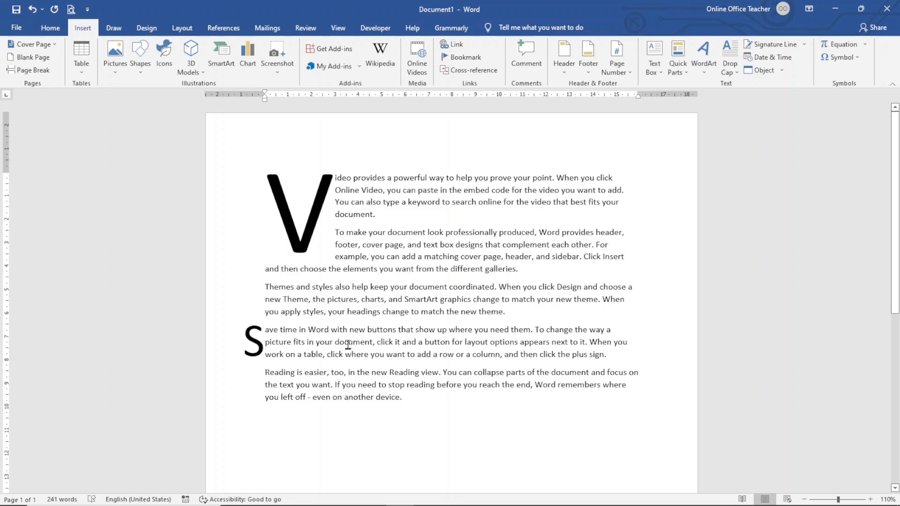
Raise the margin S cap's distance from text to 1 cm
left_click(730, 65)
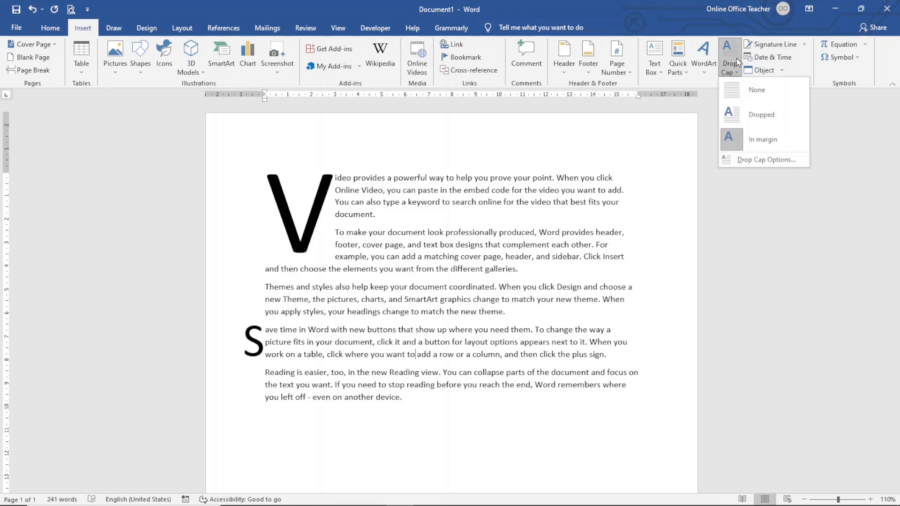
left_click(759, 160)
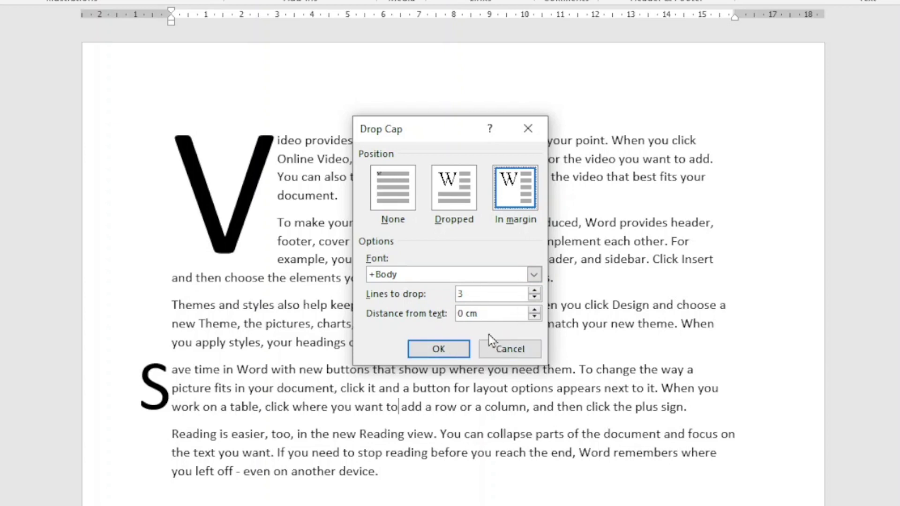
left_click(535, 310)
left_click(535, 310)
left_click(535, 310)
left_click(535, 310)
left_click(535, 310)
left_click(535, 310)
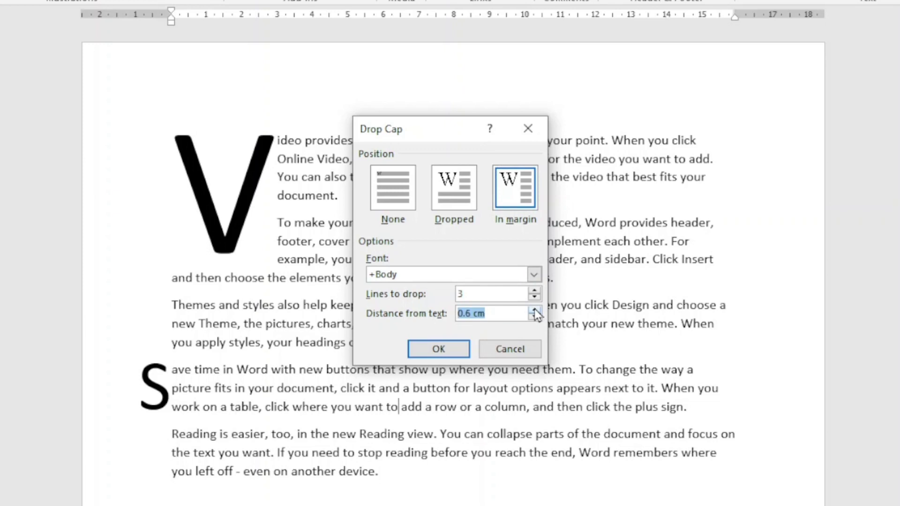
left_click(534, 310)
left_click(534, 310)
left_click(535, 310)
left_click(534, 310)
left_click(438, 349)
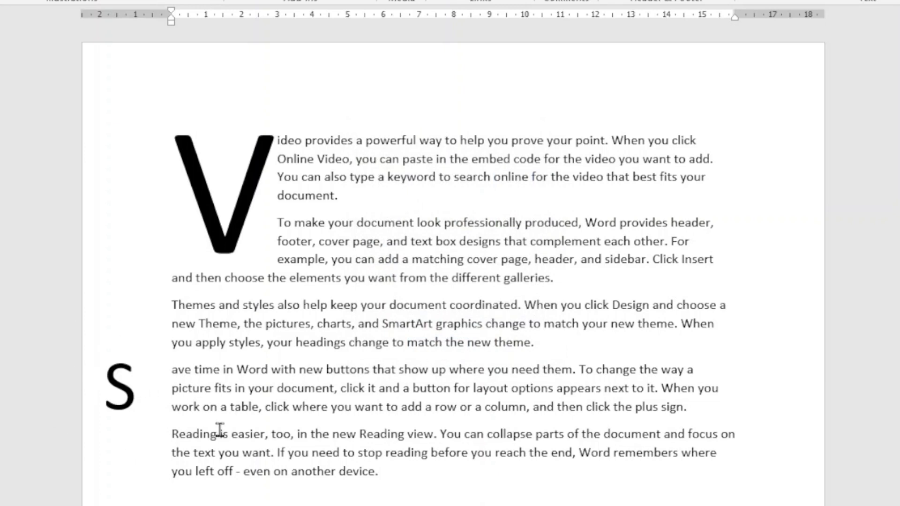
Set the seven-line V drop cap's distance from text to 0.6 cm
left_click(247, 177)
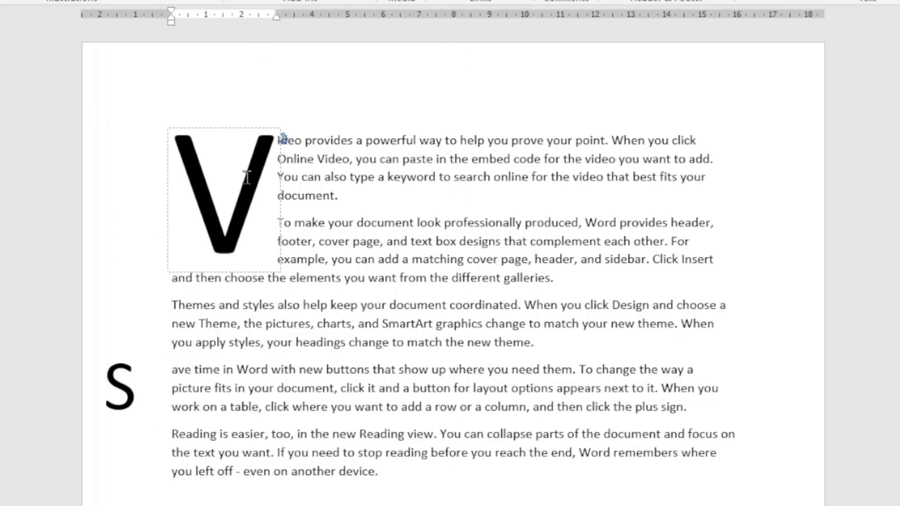
left_click(328, 162)
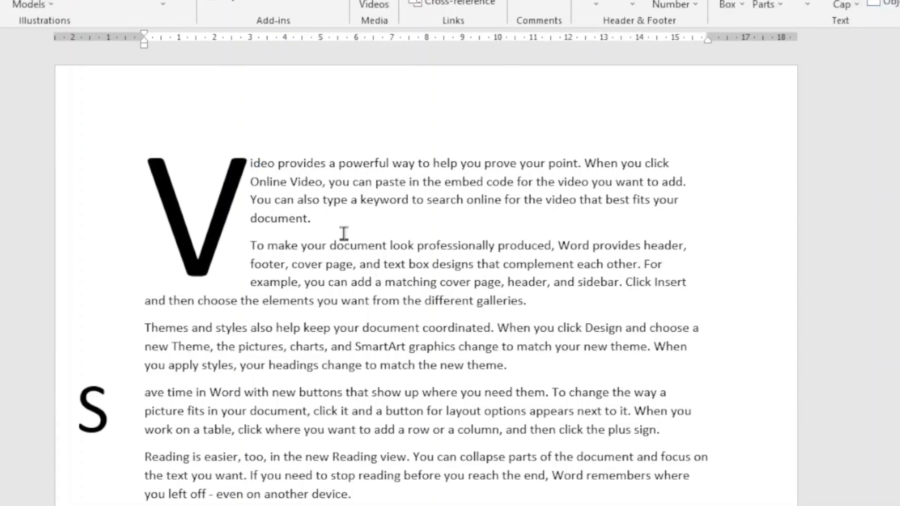
left_click(730, 101)
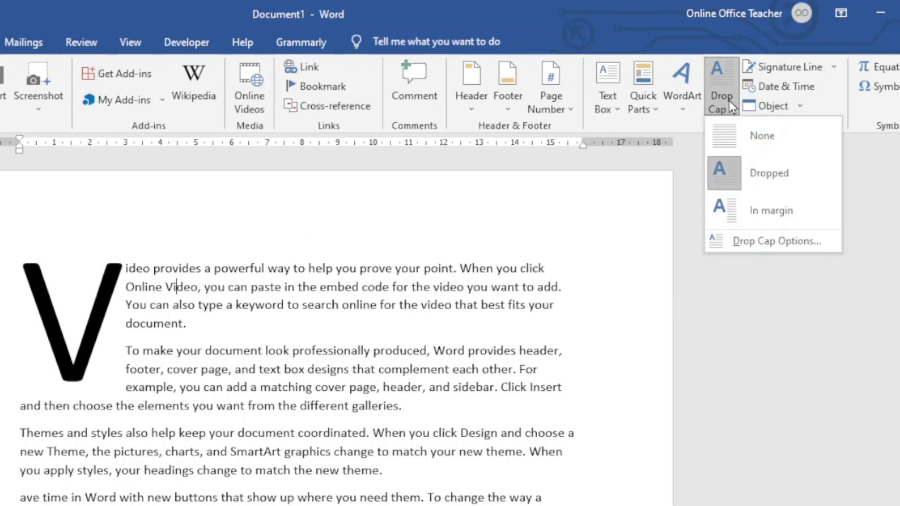
left_click(778, 243)
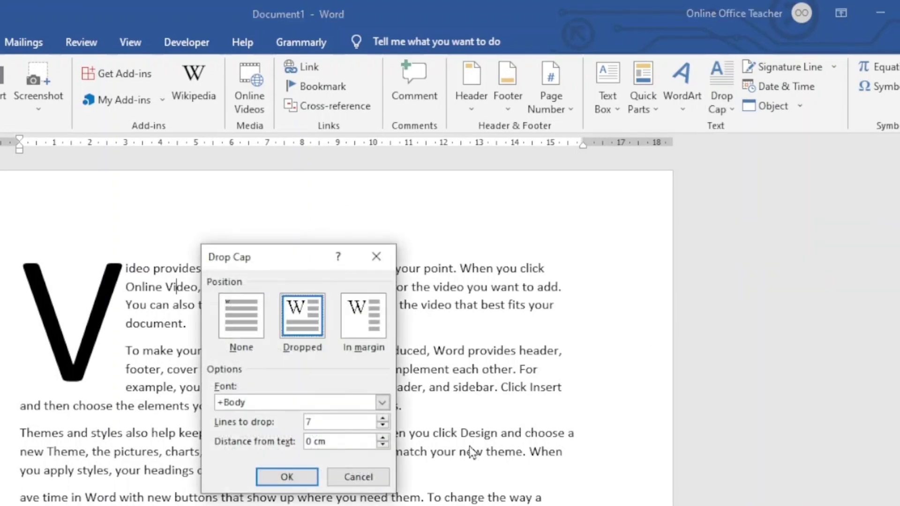
left_click(382, 438)
left_click(383, 438)
left_click(382, 437)
left_click(382, 438)
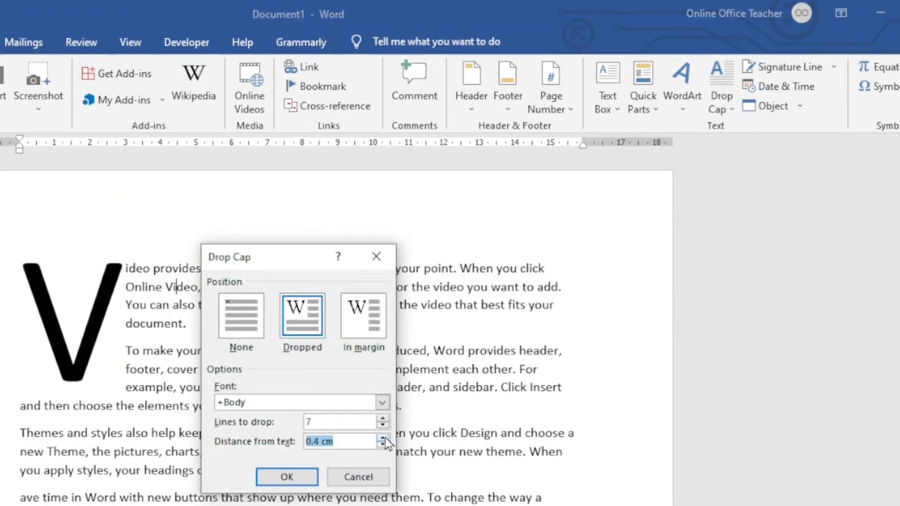
left_click(383, 438)
left_click(382, 438)
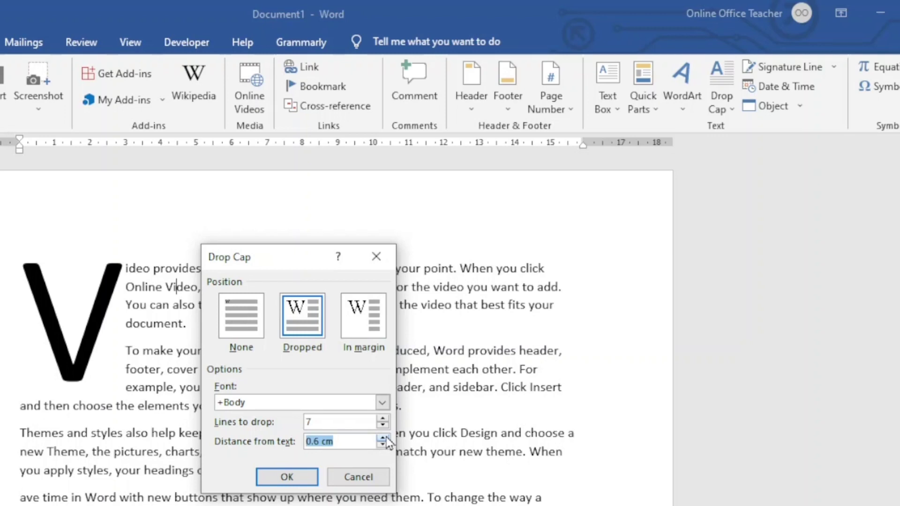
left_click(292, 476)
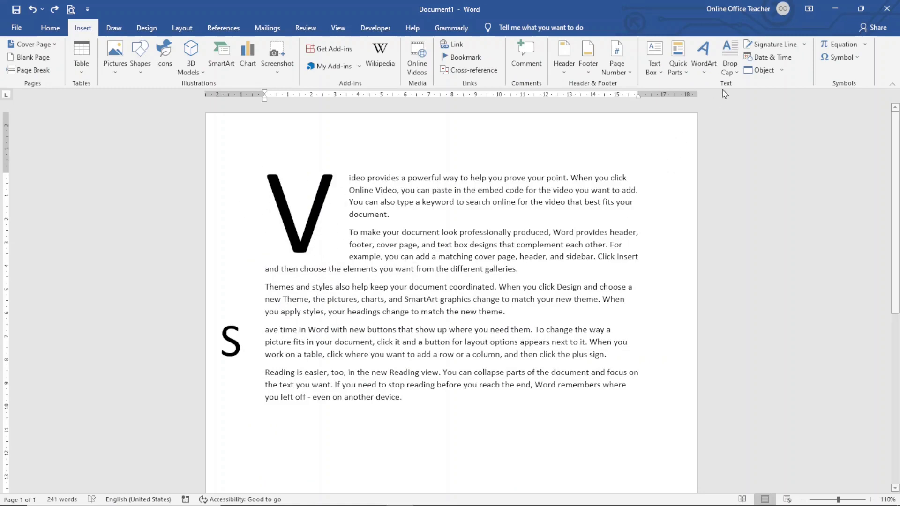
left_click(730, 68)
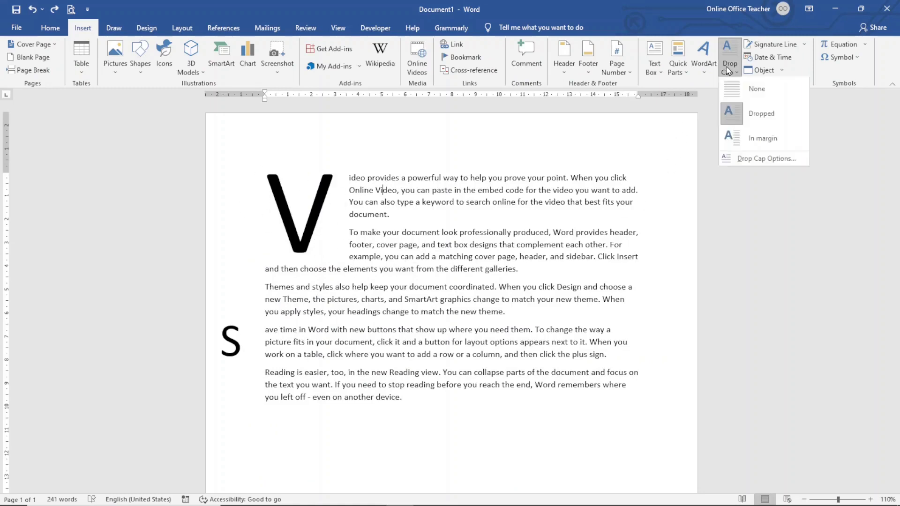
Change the V drop cap's font to Bodoni MT in Drop Cap Options
left_click(756, 164)
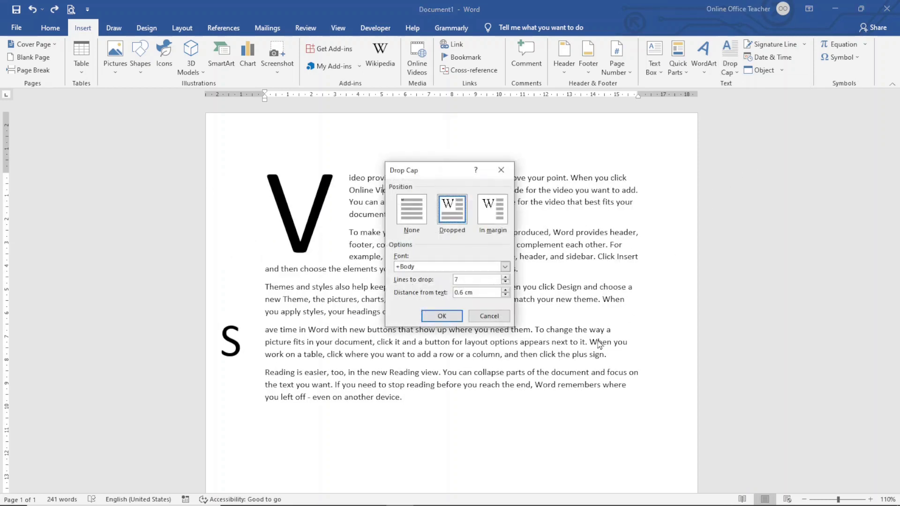
left_click(506, 267)
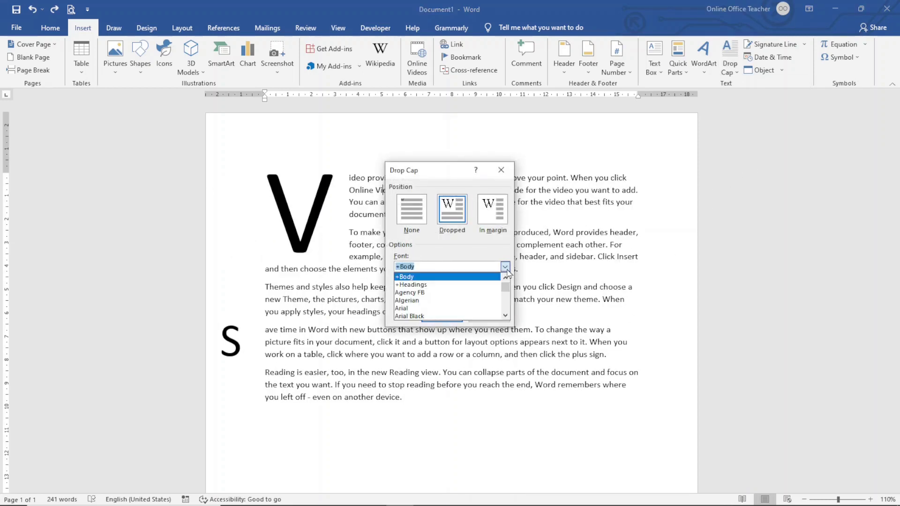
scroll(475, 295, "down", 5)
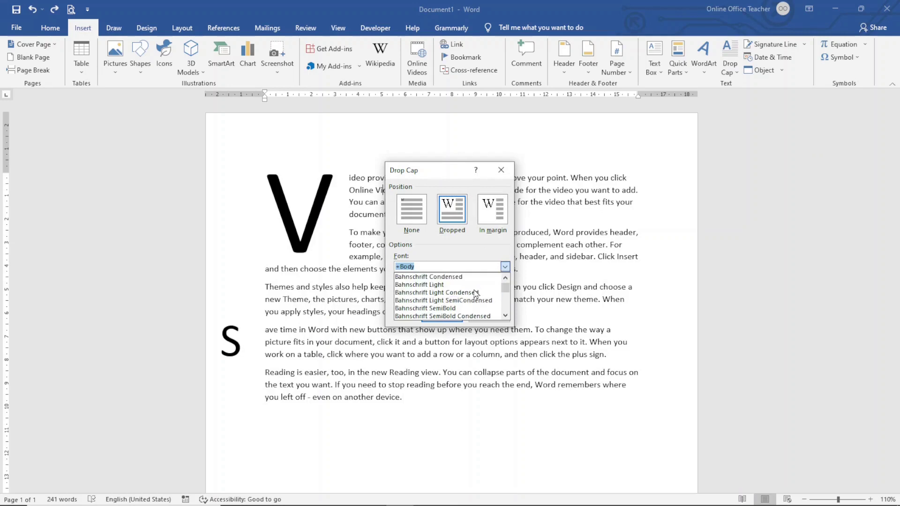
scroll(475, 295, "down", 3)
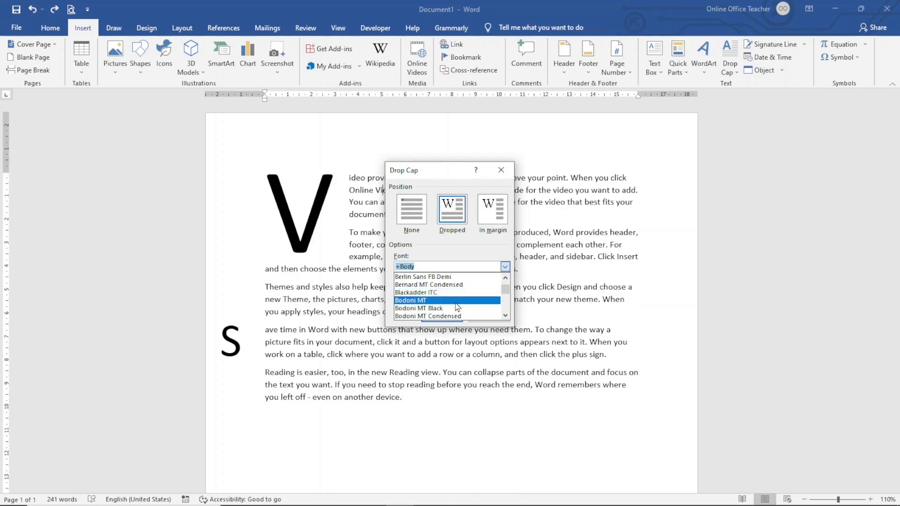
left_click(430, 300)
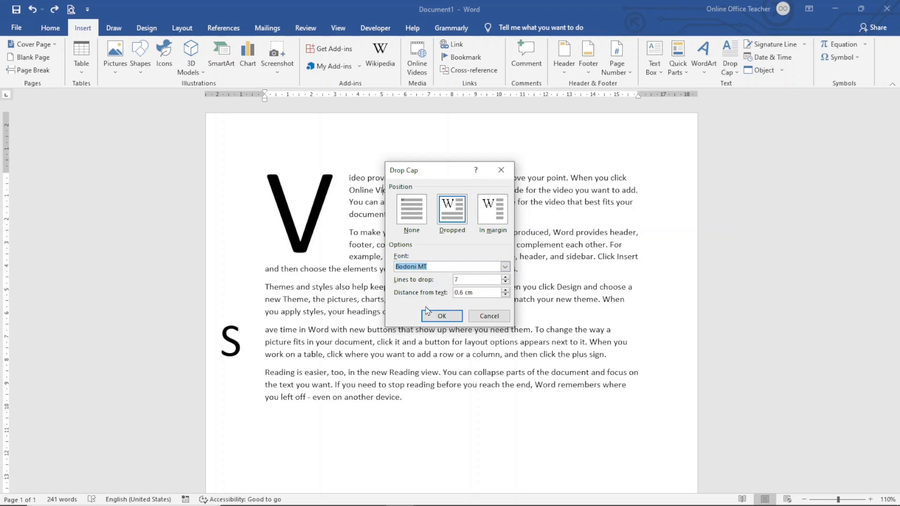
left_click(441, 317)
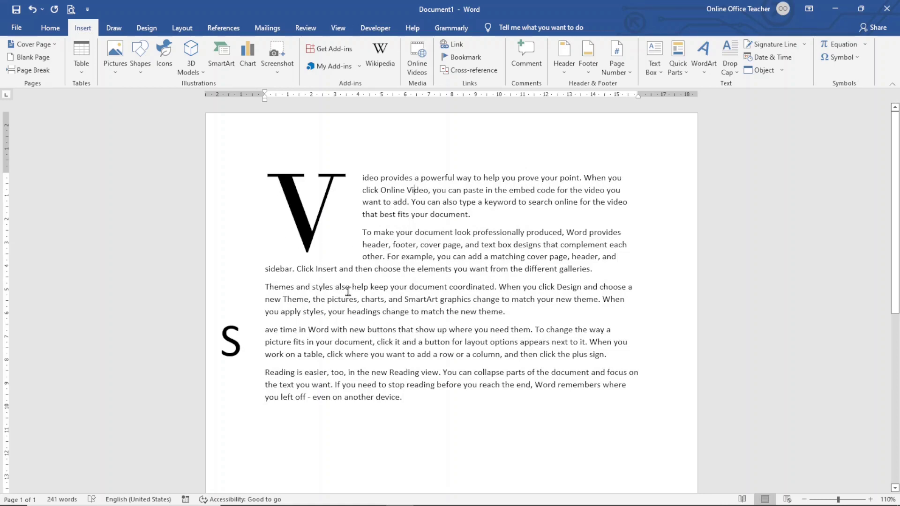
Review the Drop Cap Options for the V and close them without changes
left_click(730, 65)
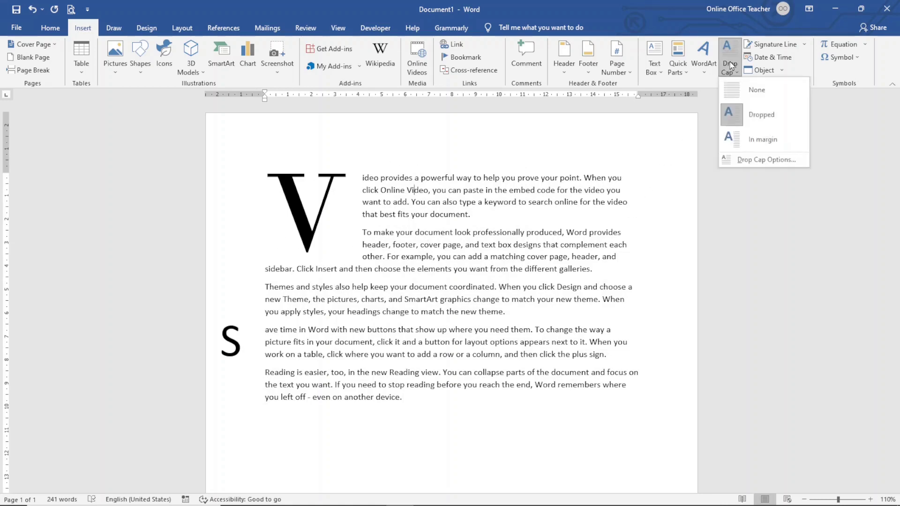
left_click(749, 160)
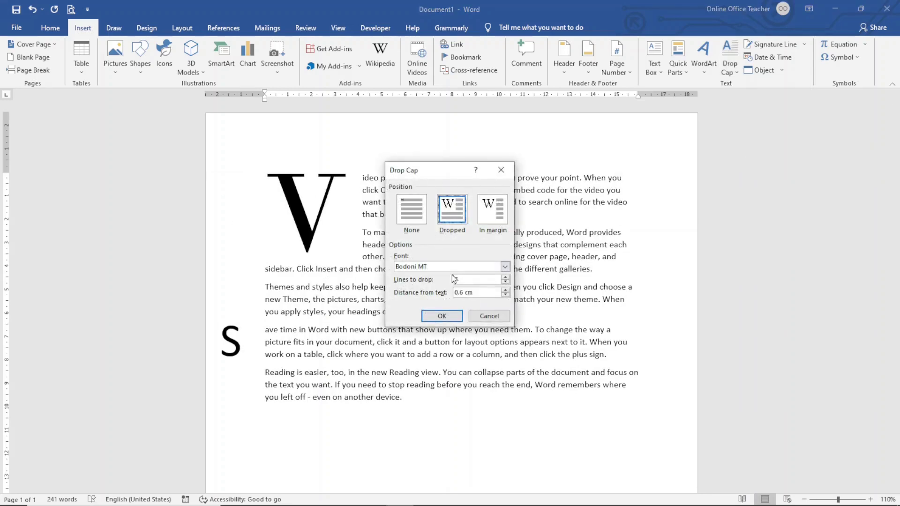
left_click(489, 316)
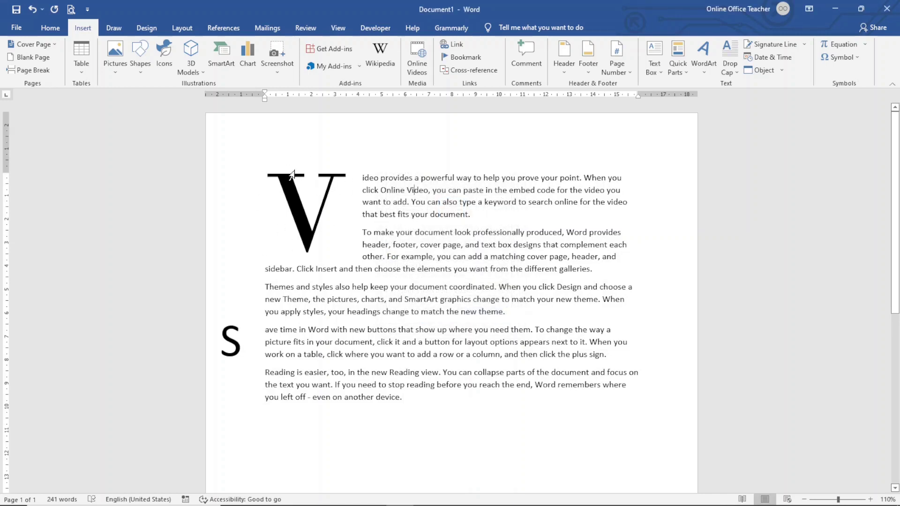
Colour the V drop cap Dark Red using Home > Font Color
double_click(329, 213)
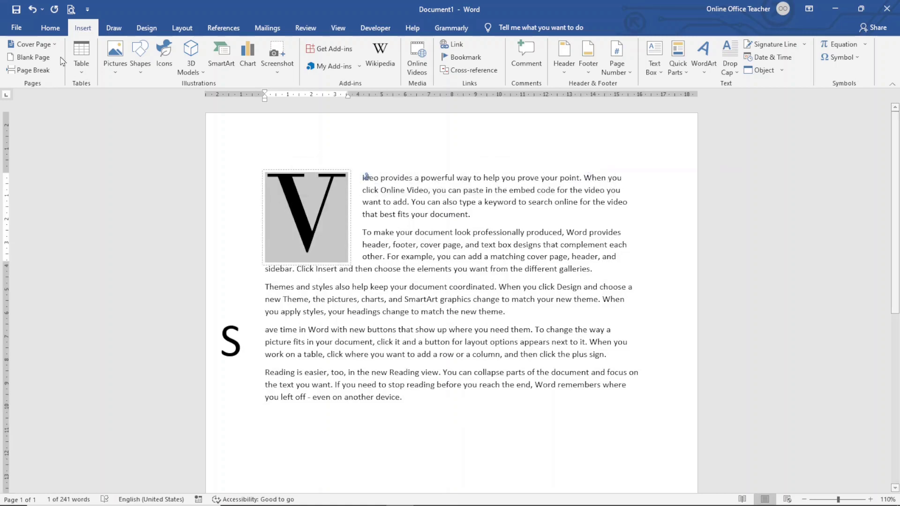
left_click(50, 28)
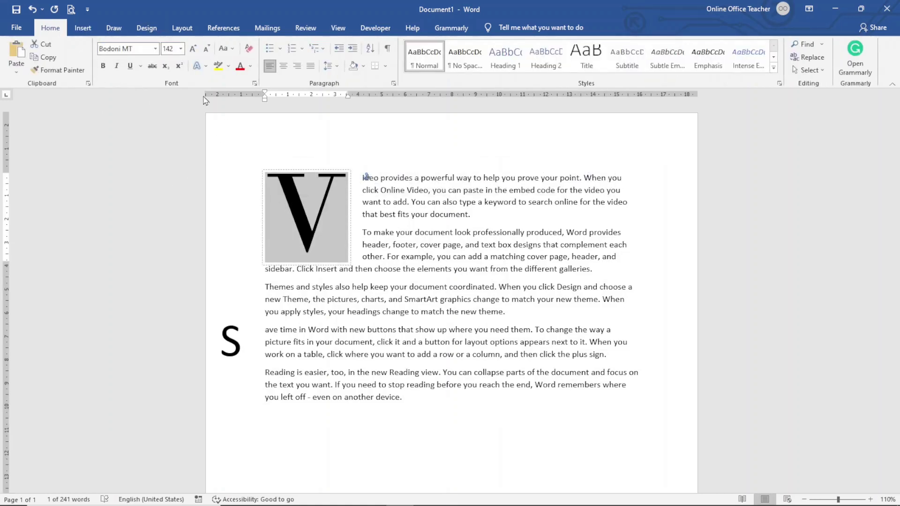
left_click(250, 68)
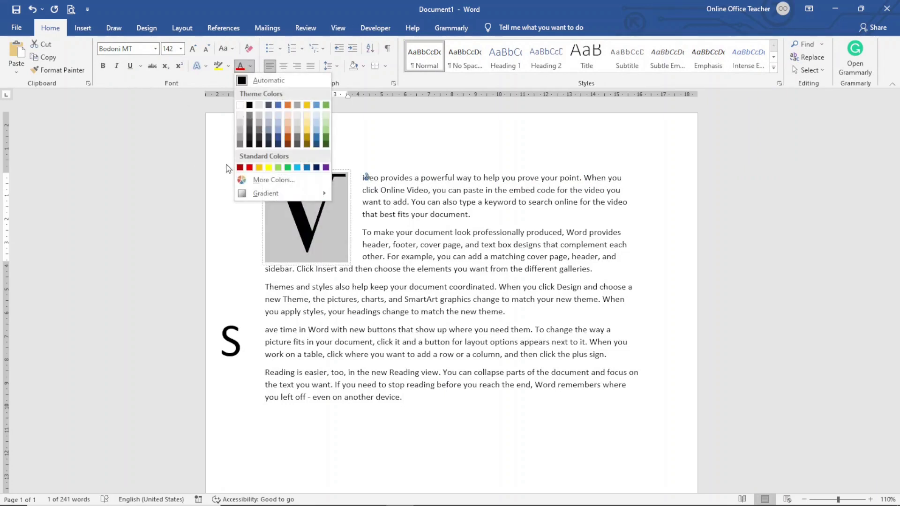
left_click(239, 168)
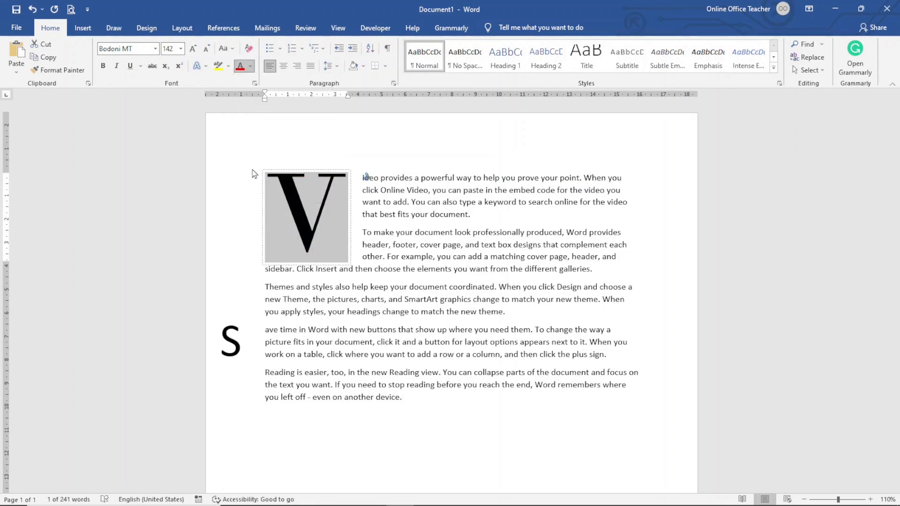
left_click(412, 255)
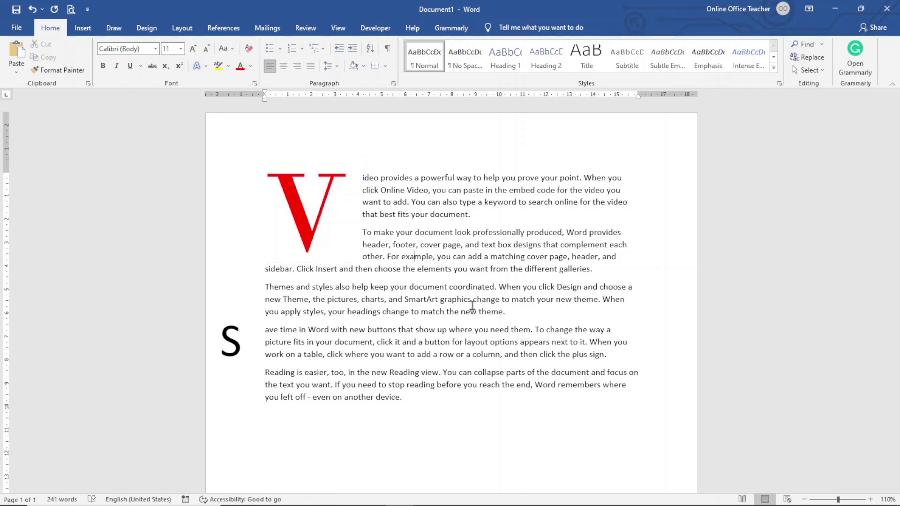